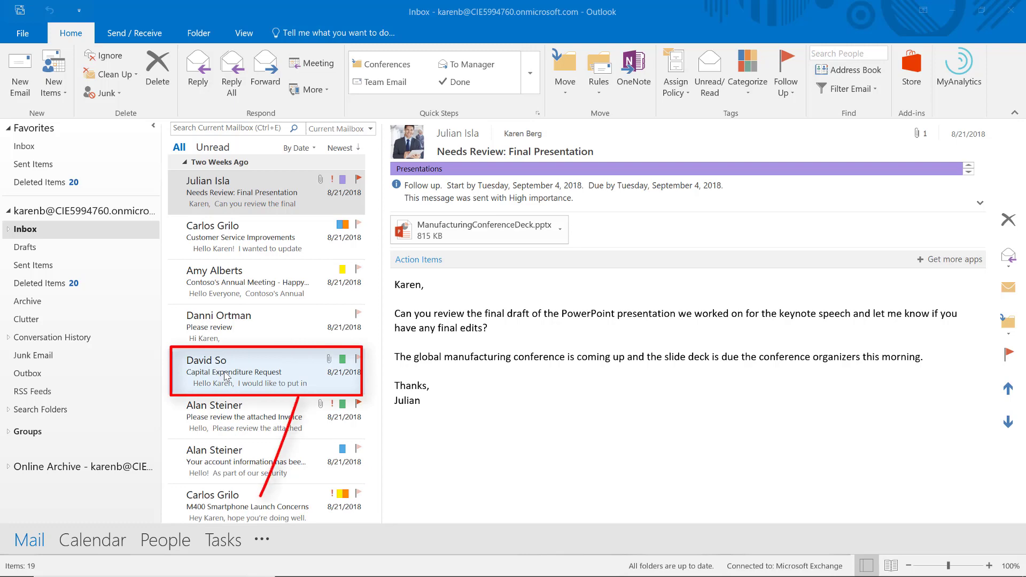
# - Create a task from the Capital Expenditure Request email, with start date Mon 9/10/2018 and due date Fri 9/14/2018
pyautogui.moveTo(226, 377); pyautogui.dragTo(225, 547)
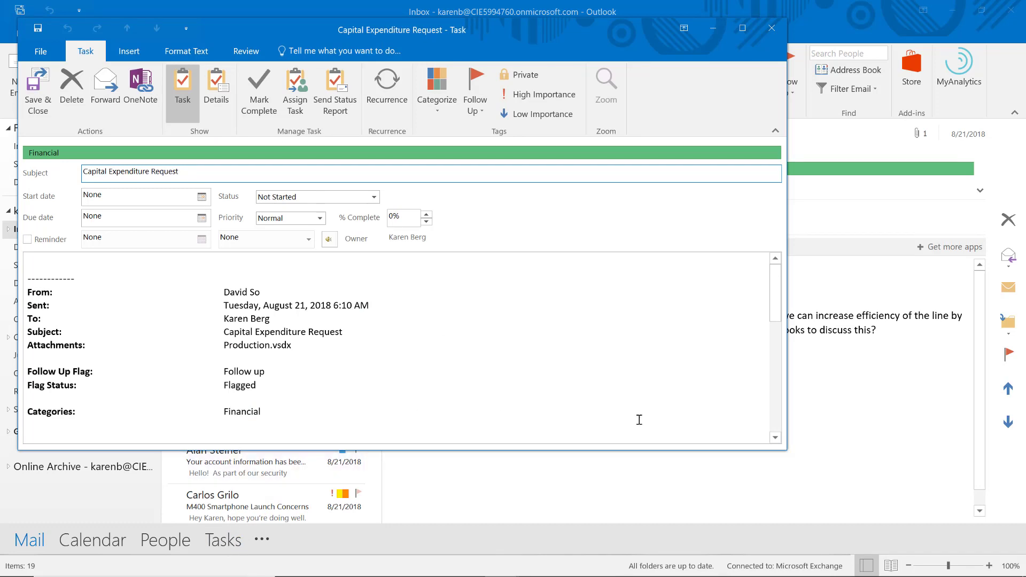
pyautogui.moveTo(774, 291)
pyautogui.mouseDown()
pyautogui.moveTo(780, 415)
pyautogui.moveTo(765, 280)
pyautogui.mouseUp()
pyautogui.click(202, 198)
pyautogui.click(114, 274)
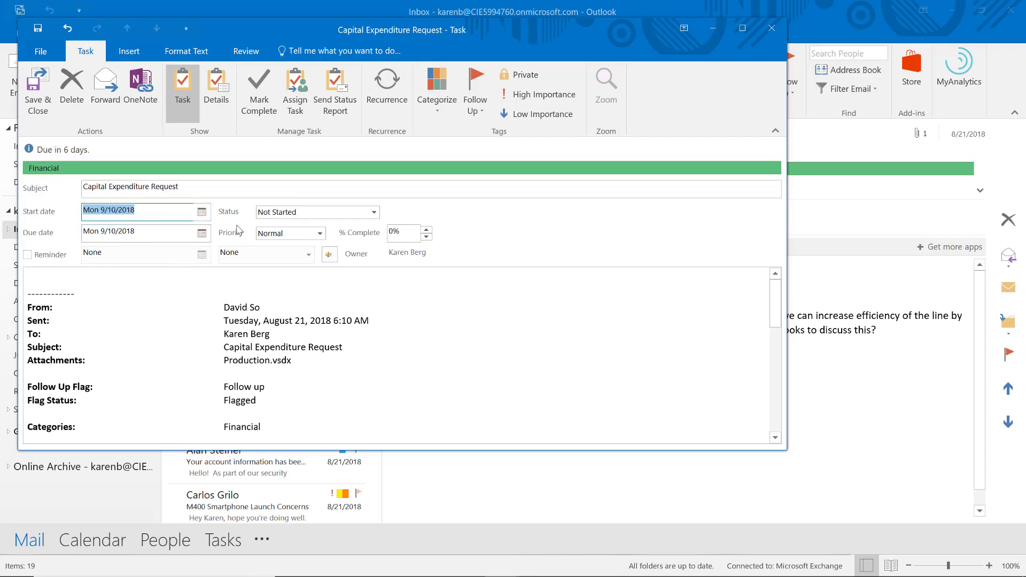
pyautogui.click(201, 237)
pyautogui.click(179, 311)
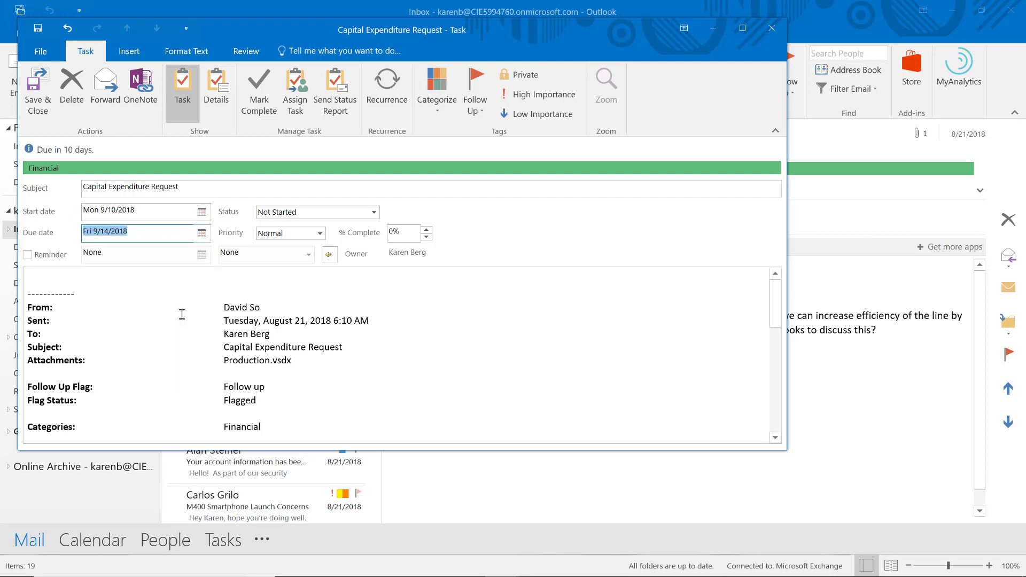
# - Review the task's status options and set its priority to High
pyautogui.click(373, 212)
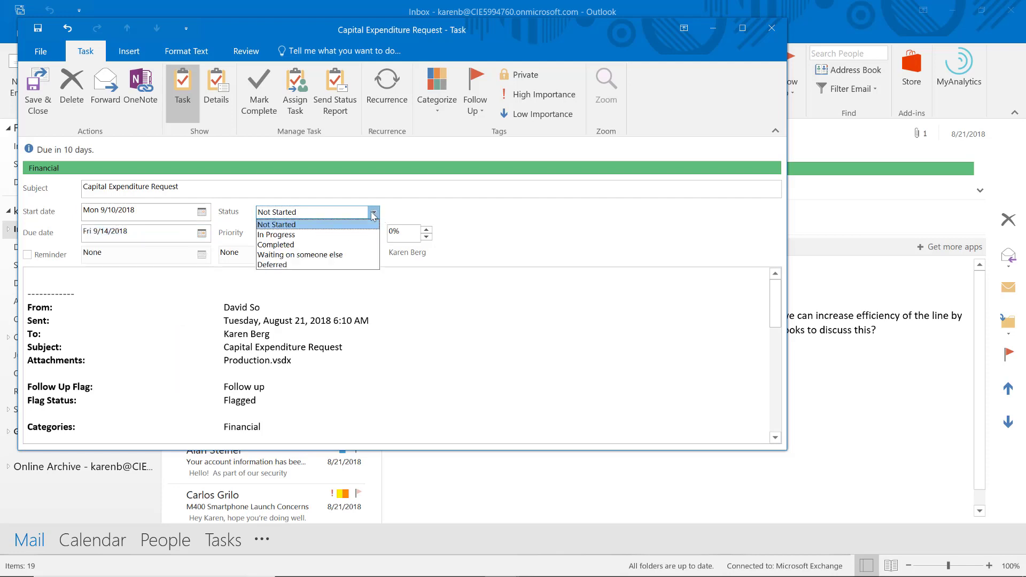
pyautogui.click(242, 234)
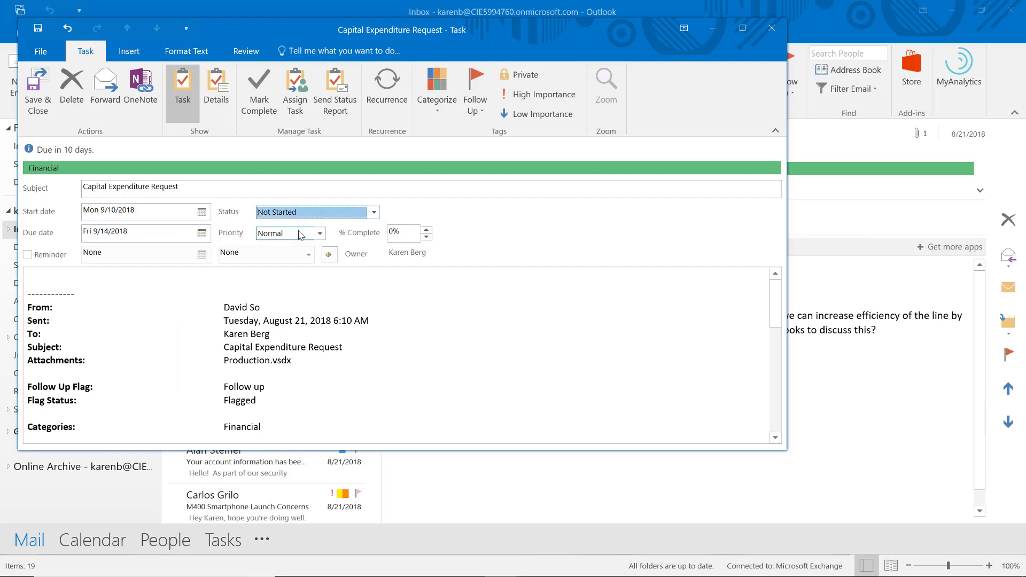
pyautogui.click(299, 232)
pyautogui.click(276, 266)
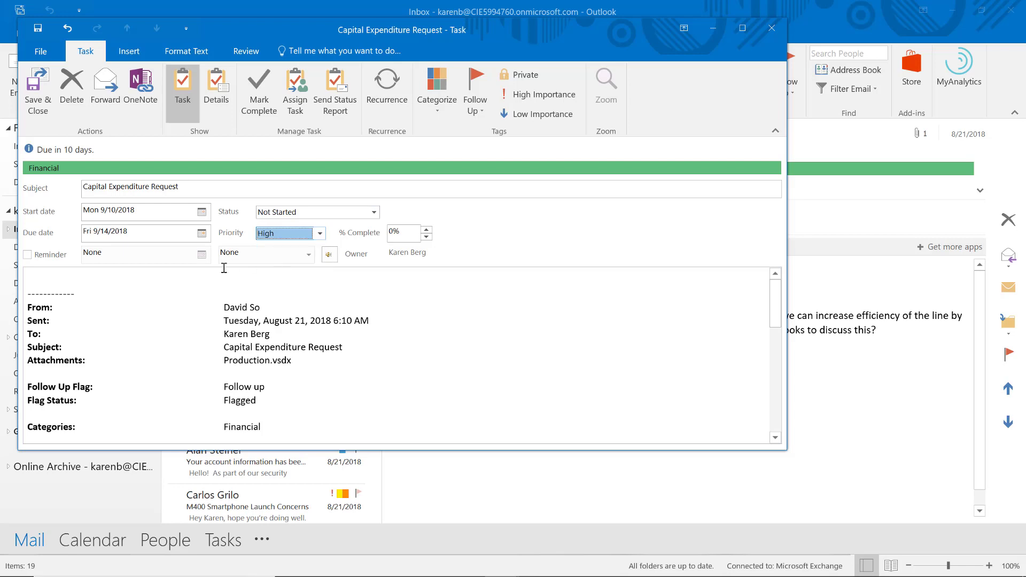
# - Turn on the task's reminder and set it to Mon 9/10/2018 at 10:00 AM
pyautogui.click(28, 255)
pyautogui.click(202, 256)
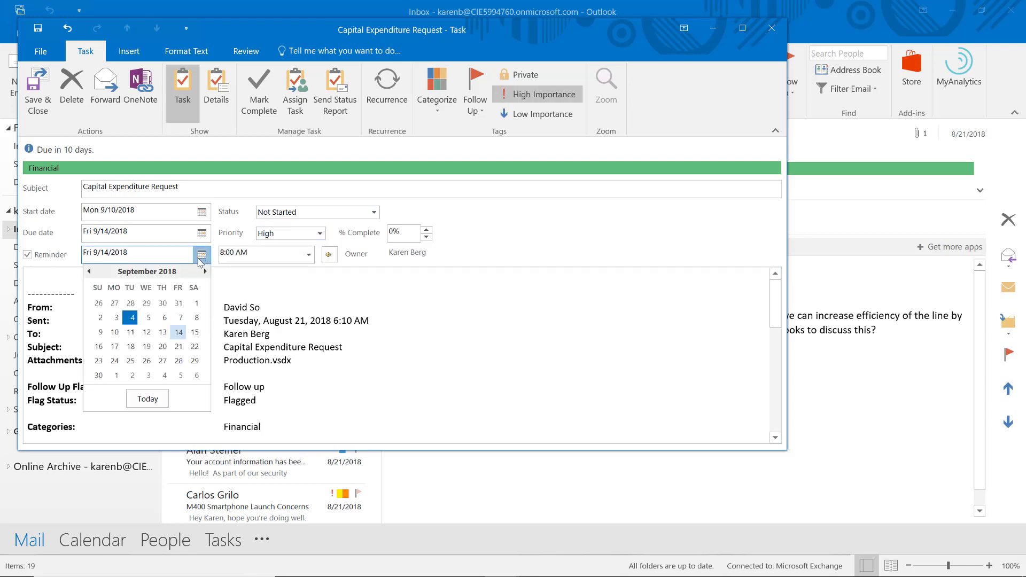
pyautogui.click(116, 333)
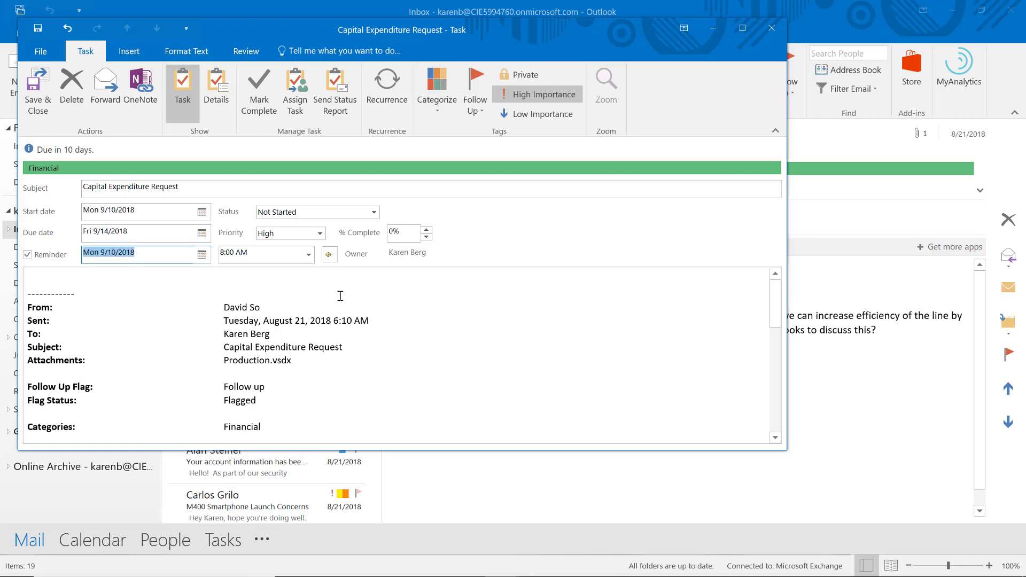
pyautogui.click(308, 254)
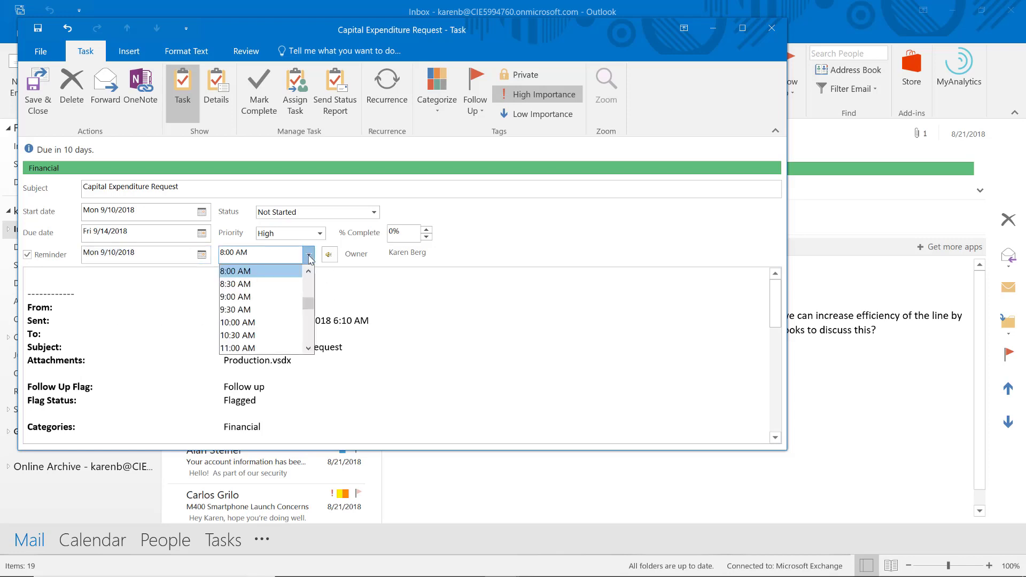
pyautogui.click(237, 323)
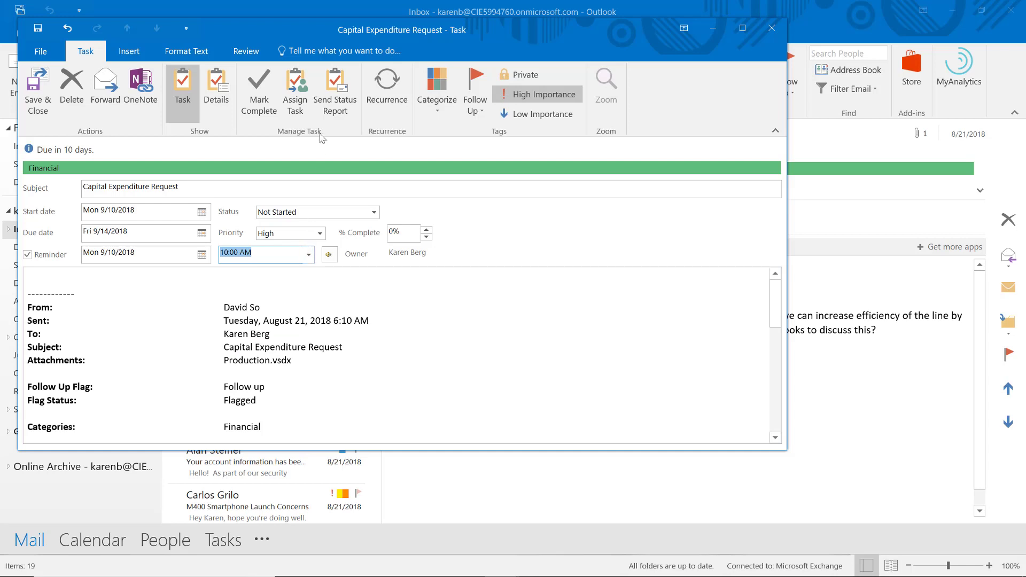
# - Assign the task to the colleague by entering the recipient's name, and send it, accepting that the reminder is turned off
pyautogui.click(301, 104)
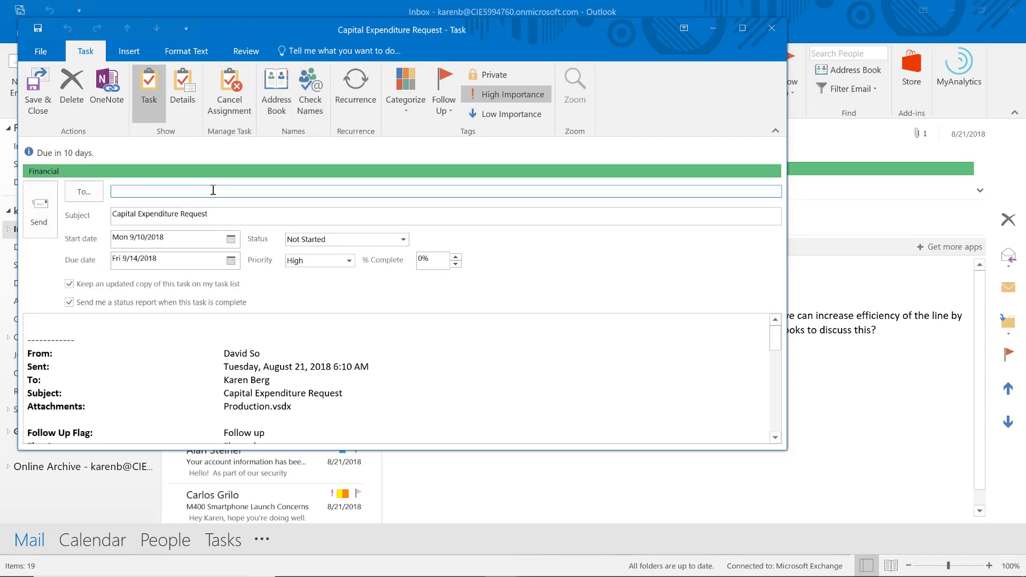
pyautogui.write('Mo')
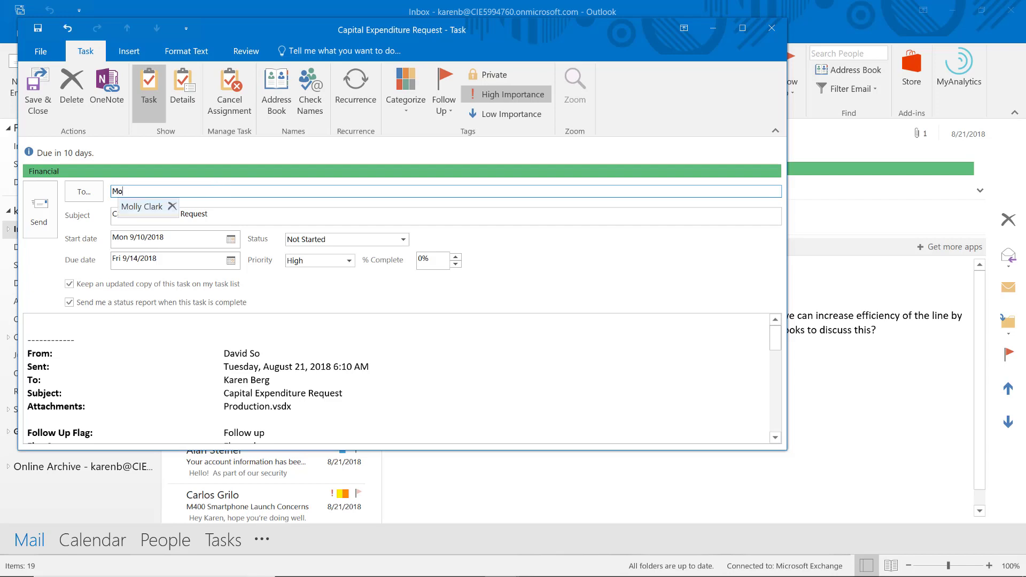
pyautogui.write('lly')
pyautogui.click(162, 207)
pyautogui.click(83, 192)
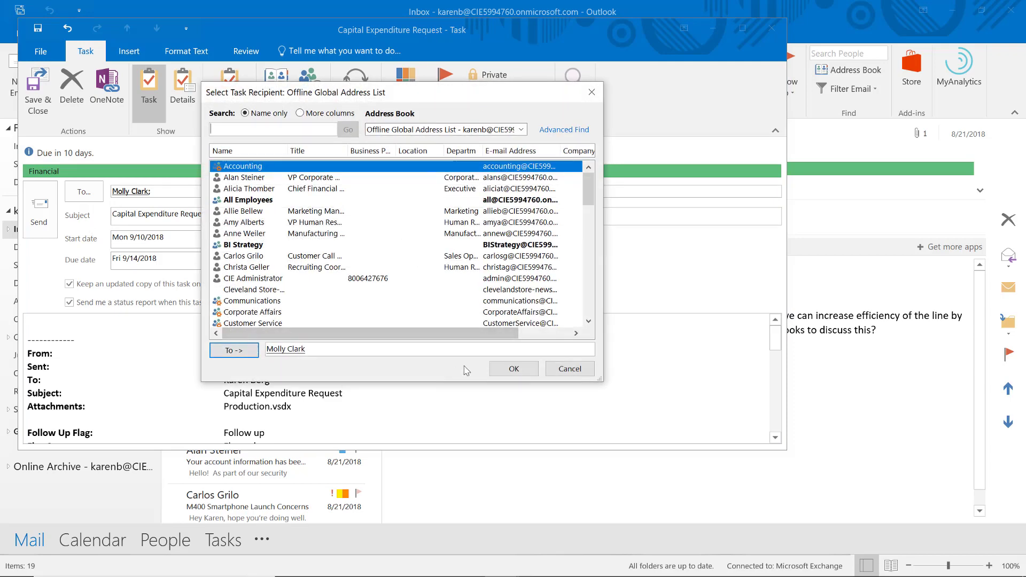
pyautogui.click(511, 368)
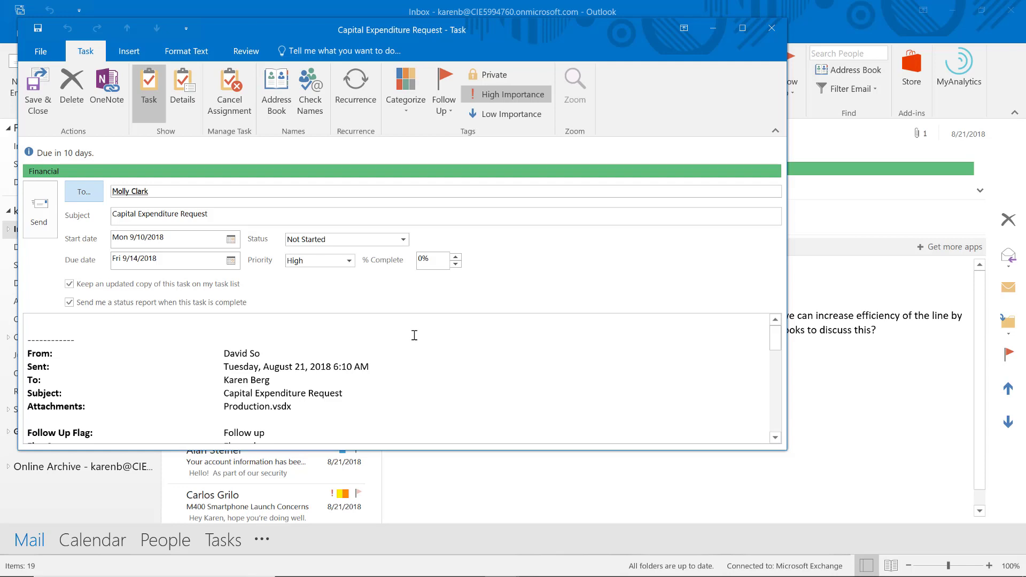
pyautogui.click(46, 207)
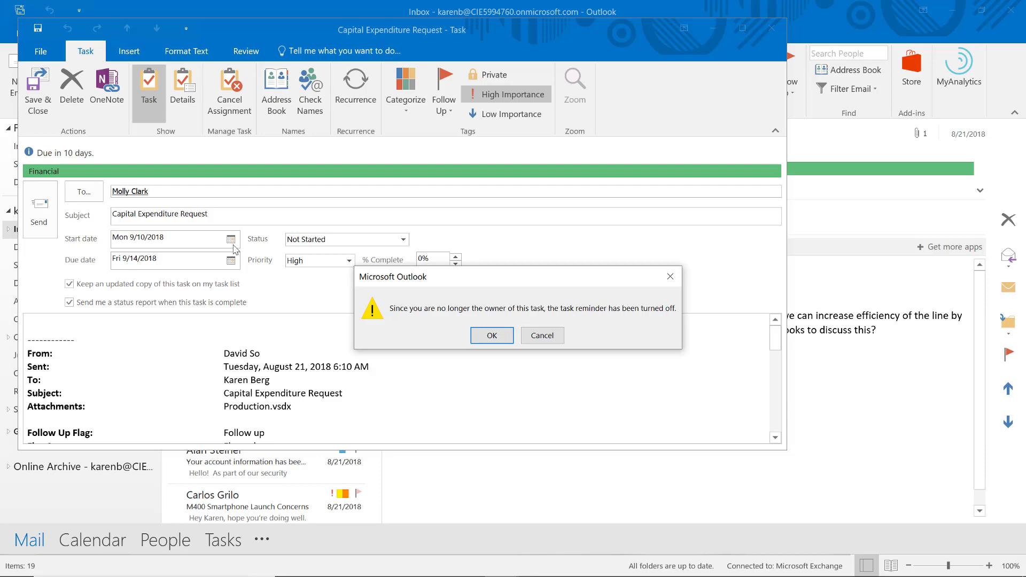
pyautogui.click(481, 334)
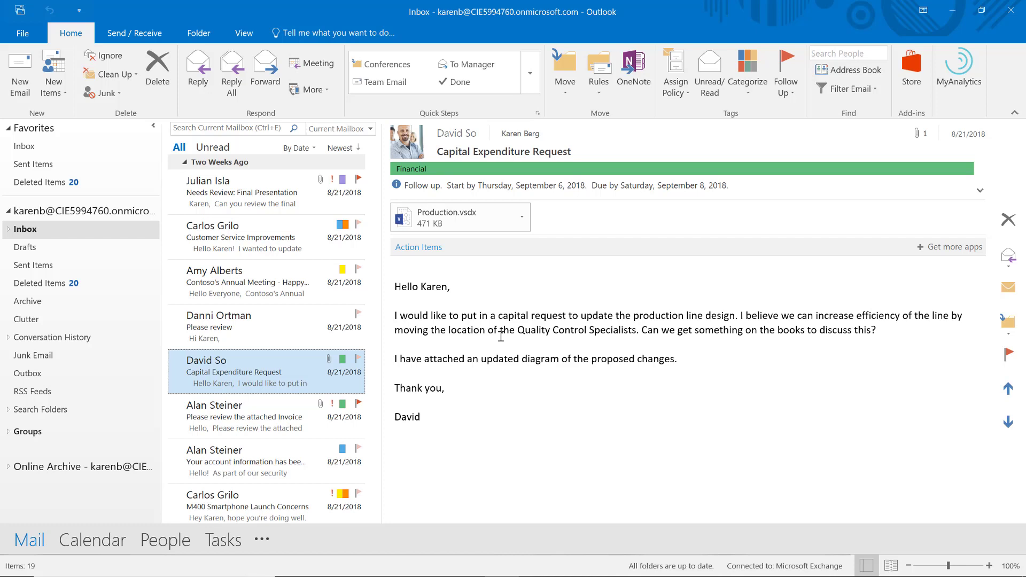
# - Create a new contact from the Expense Reporting Training Confirmations email in the inbox
pyautogui.click(375, 470)
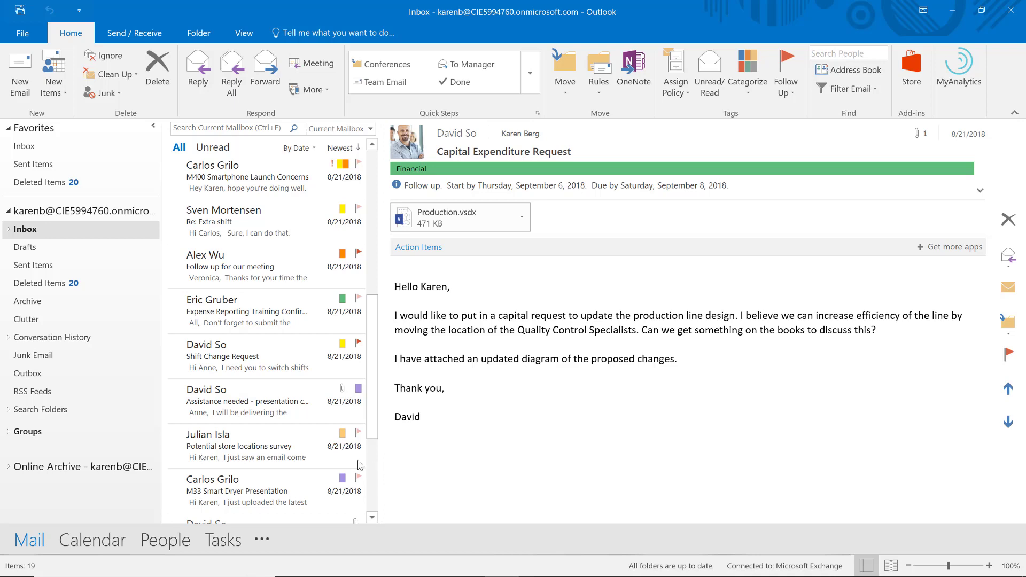
pyautogui.click(233, 312)
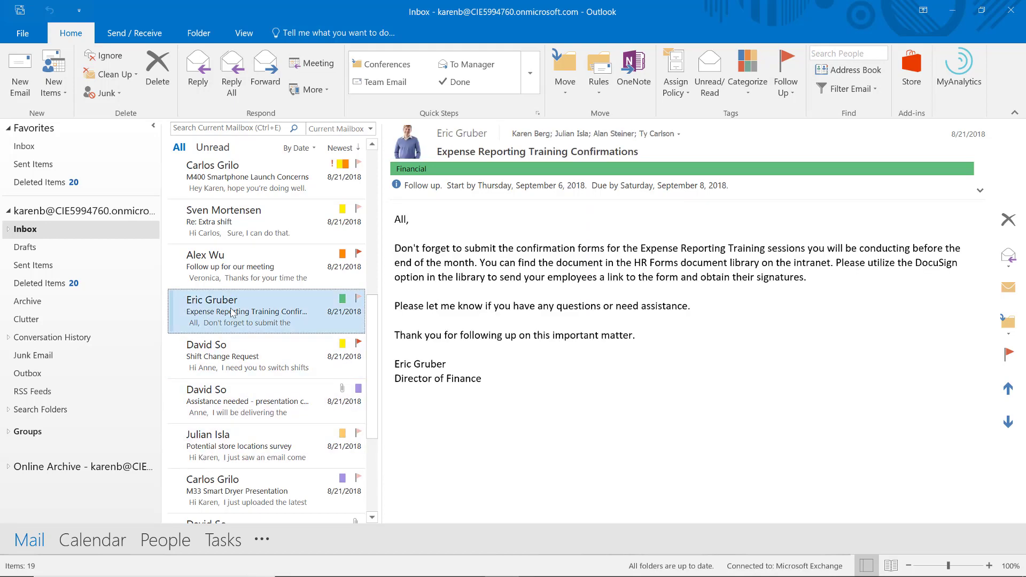
pyautogui.scroll(-1, 184, 481)
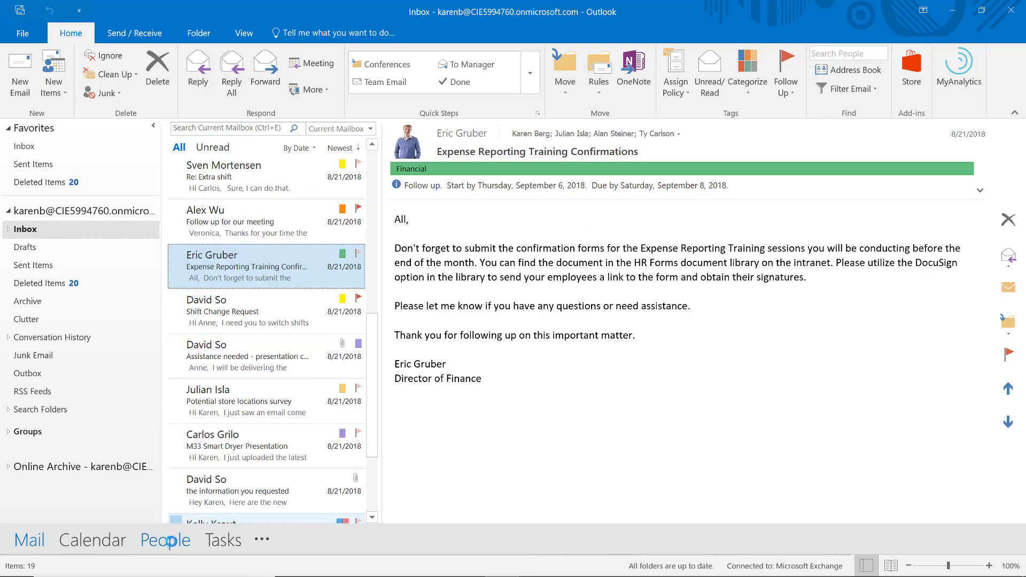
pyautogui.moveTo(173, 545); pyautogui.dragTo(172, 545)
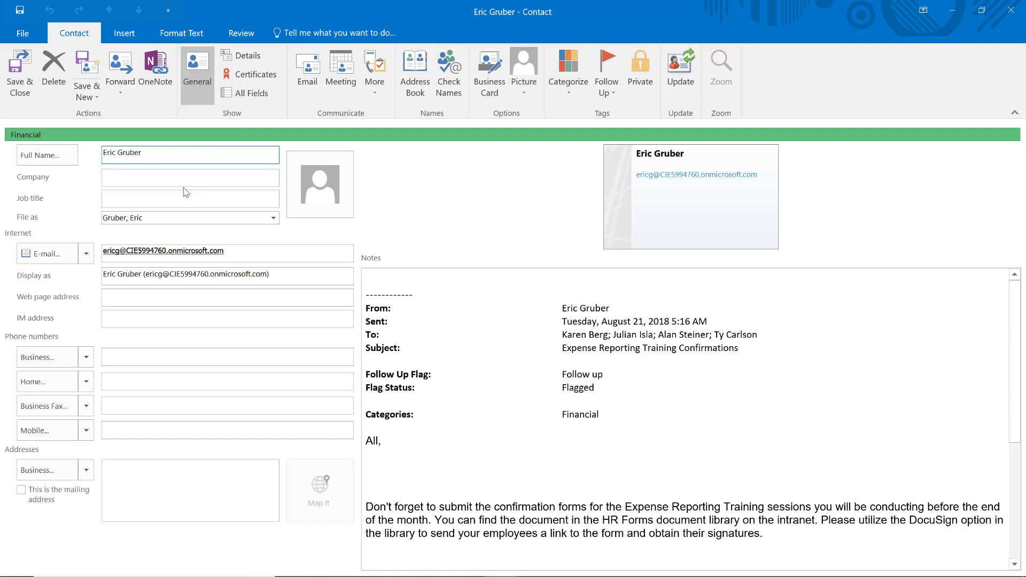
# - Move "Director of Finance" from the contact's notes into the job title, and save by updating the existing duplicate contact
pyautogui.scroll(-4, 429, 398)
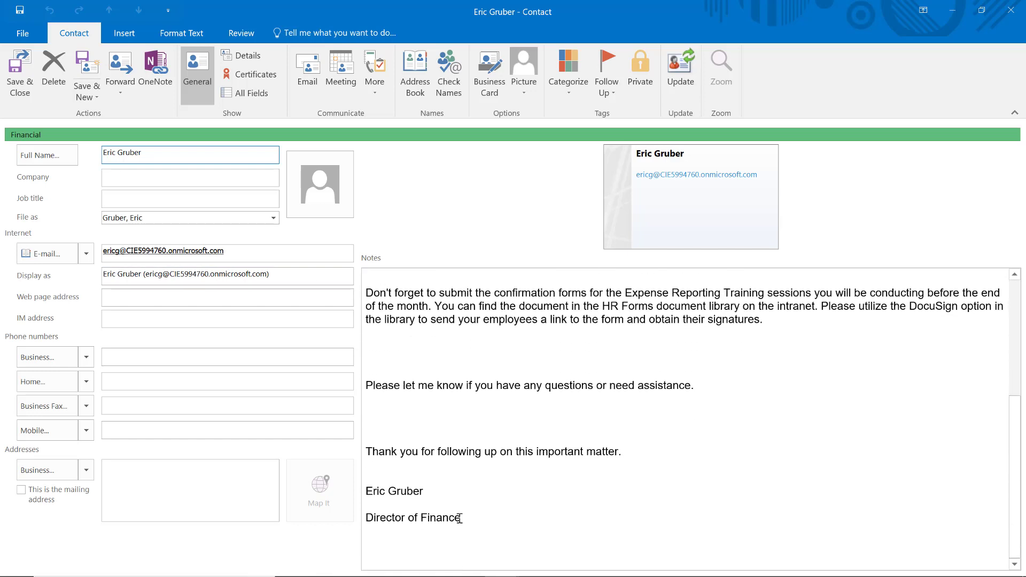
pyautogui.moveTo(460, 519)
pyautogui.mouseDown()
pyautogui.moveTo(355, 517)
pyautogui.moveTo(272, 309)
pyautogui.moveTo(154, 206)
pyautogui.mouseUp()
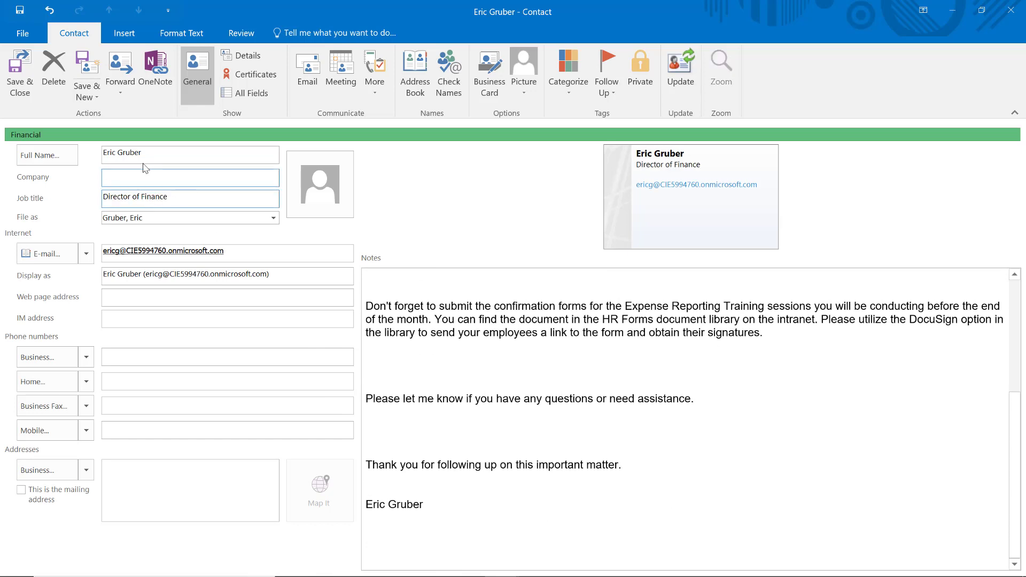
pyautogui.click(27, 82)
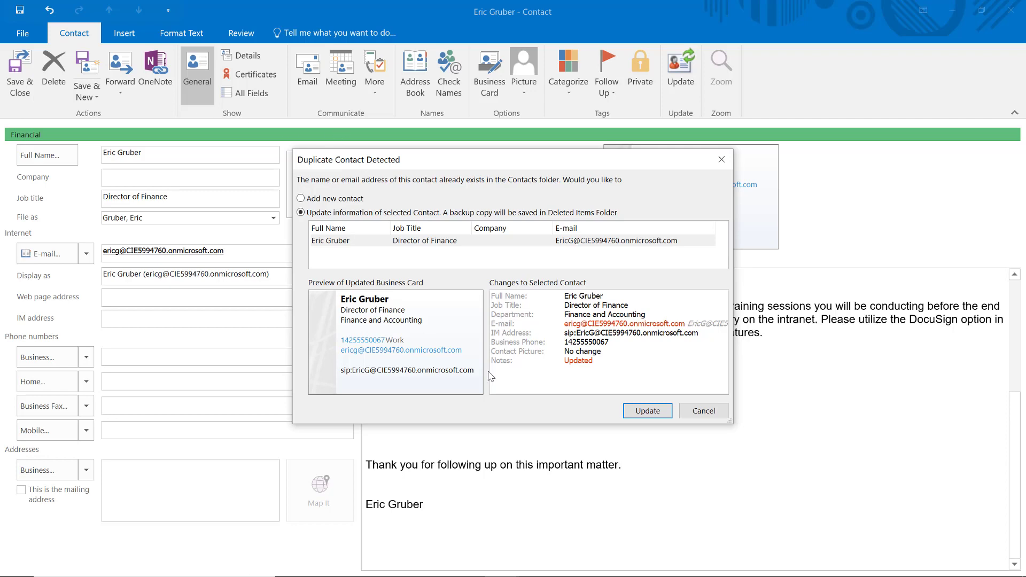
pyautogui.click(645, 411)
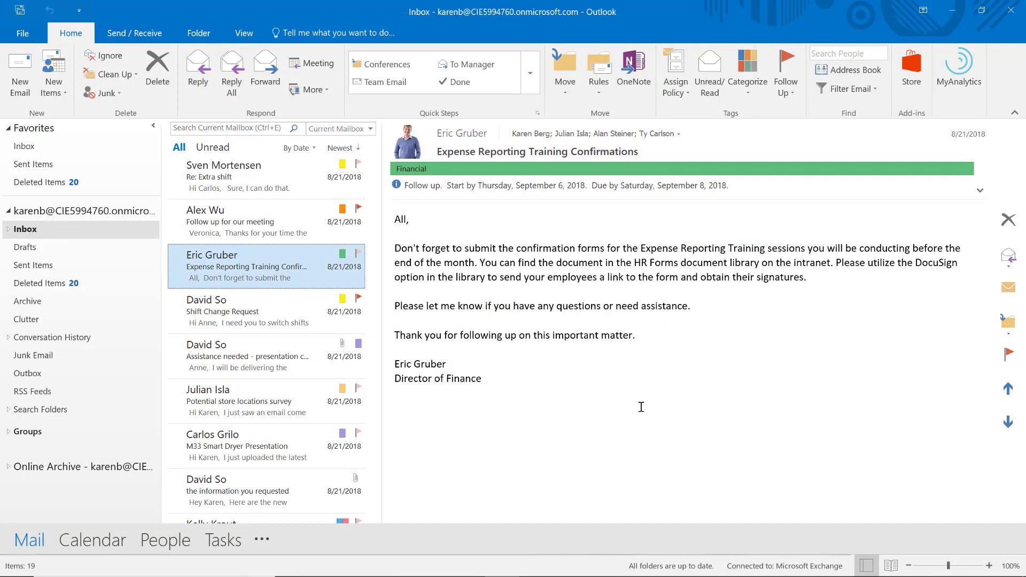
# - Create a calendar appointment from the "Prepare for staff meeting" task in the to-do list
pyautogui.click(233, 543)
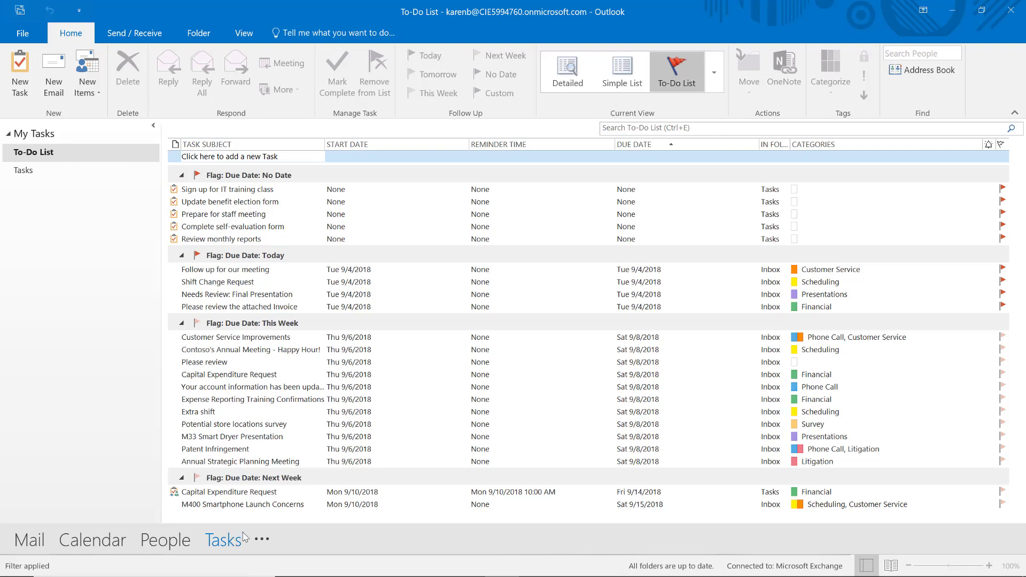
pyautogui.click(214, 213)
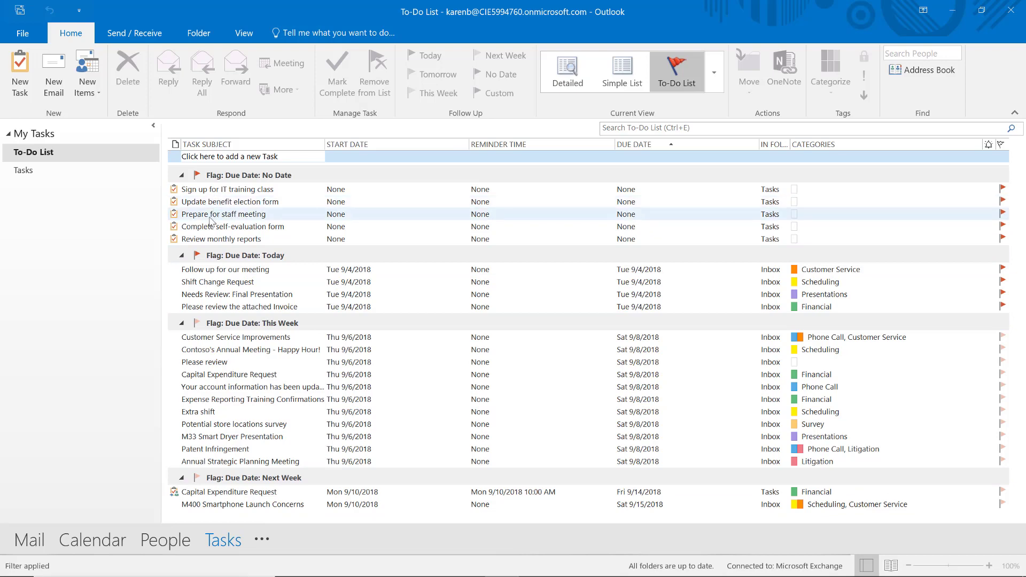
pyautogui.moveTo(99, 549); pyautogui.dragTo(98, 550)
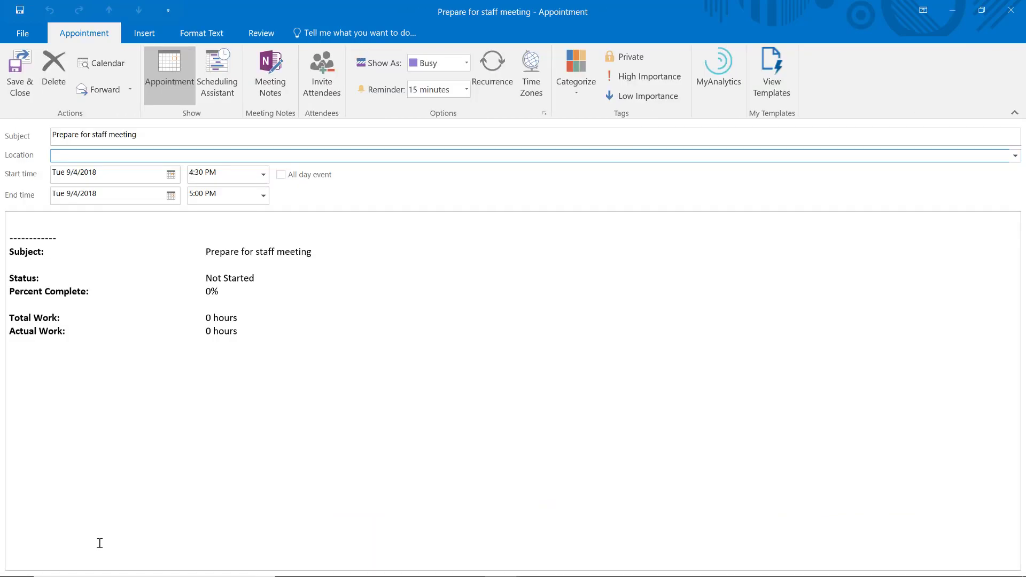
# - Use the Scheduling Assistant to set the appointment to Wed 9/5/2018 from 8:30 AM to 10:00 AM
pyautogui.click(220, 79)
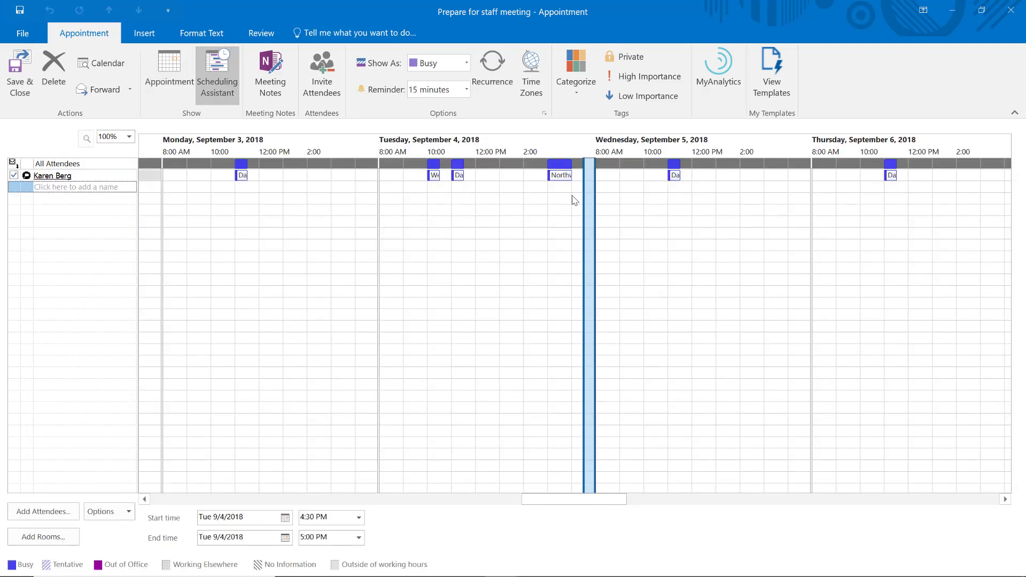
pyautogui.moveTo(595, 195)
pyautogui.mouseDown()
pyautogui.moveTo(644, 195)
pyautogui.moveTo(595, 197)
pyautogui.moveTo(606, 197)
pyautogui.mouseUp()
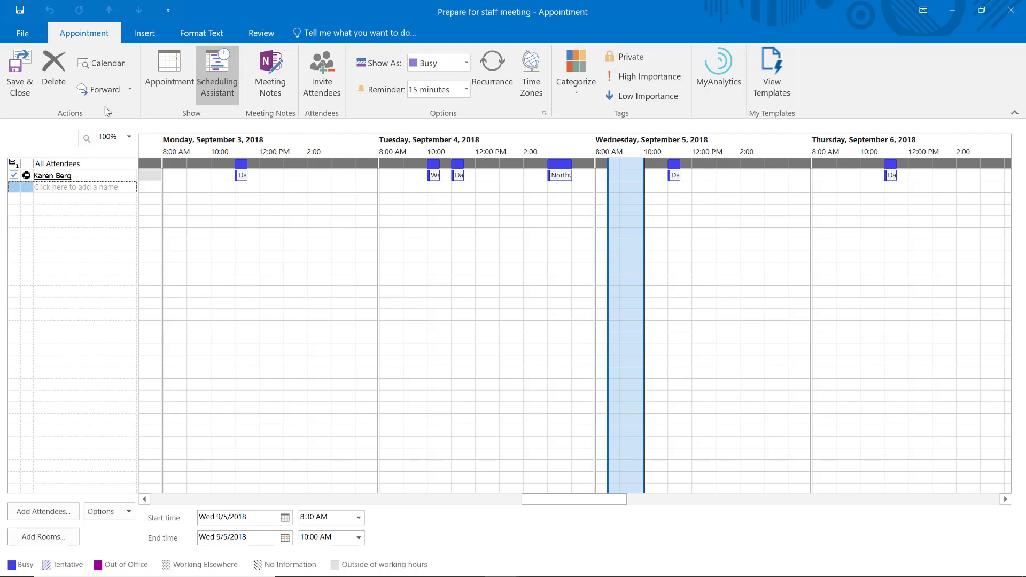
pyautogui.click(153, 82)
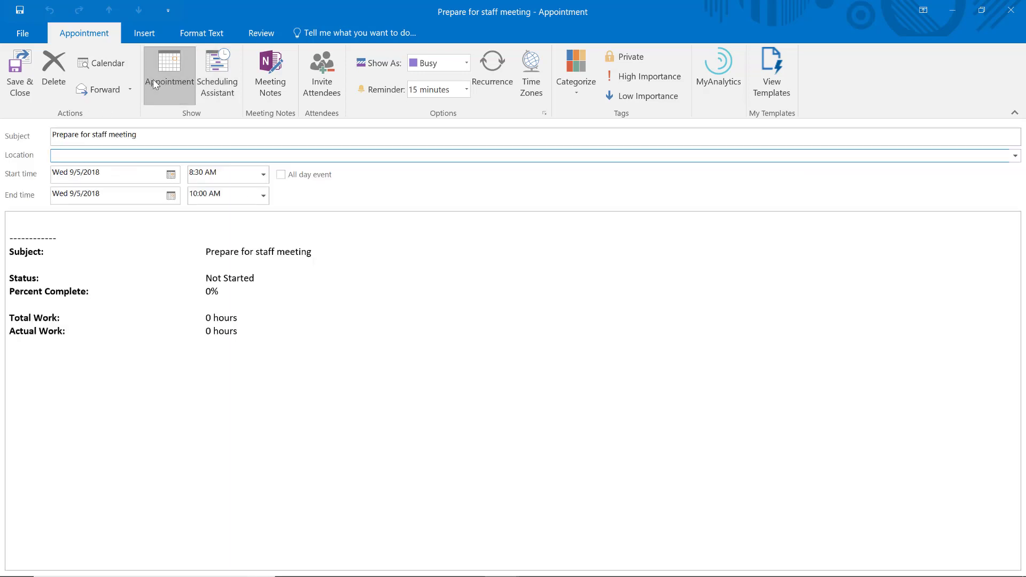
# - Enter "Heads Down" as the appointment's location and save the appointment
pyautogui.click(107, 155)
pyautogui.write('Heads Down')
pyautogui.click(25, 72)
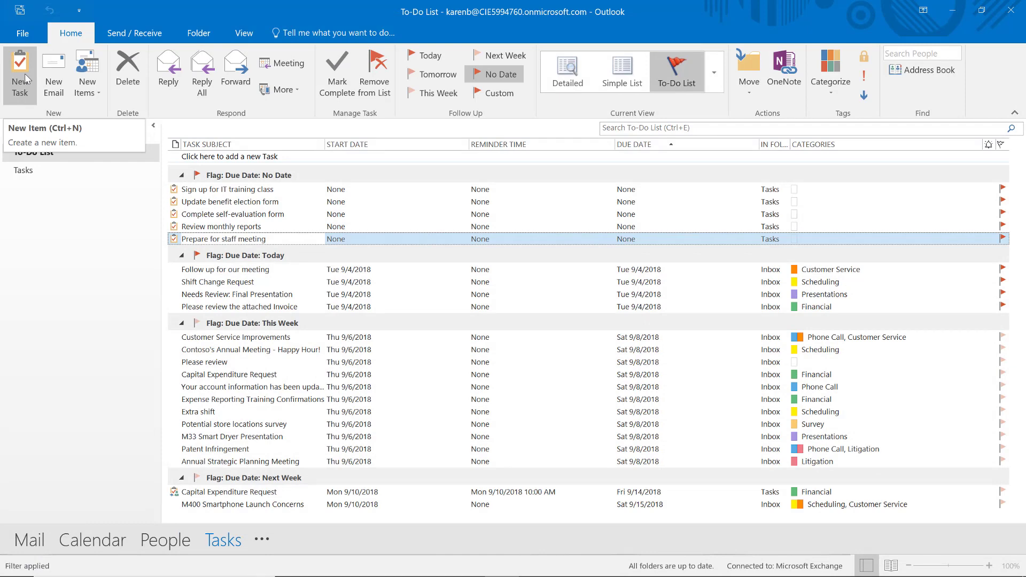
# - Return to the mail inbox and delete the Expense Reporting Training Confirmations email
pyautogui.click(30, 540)
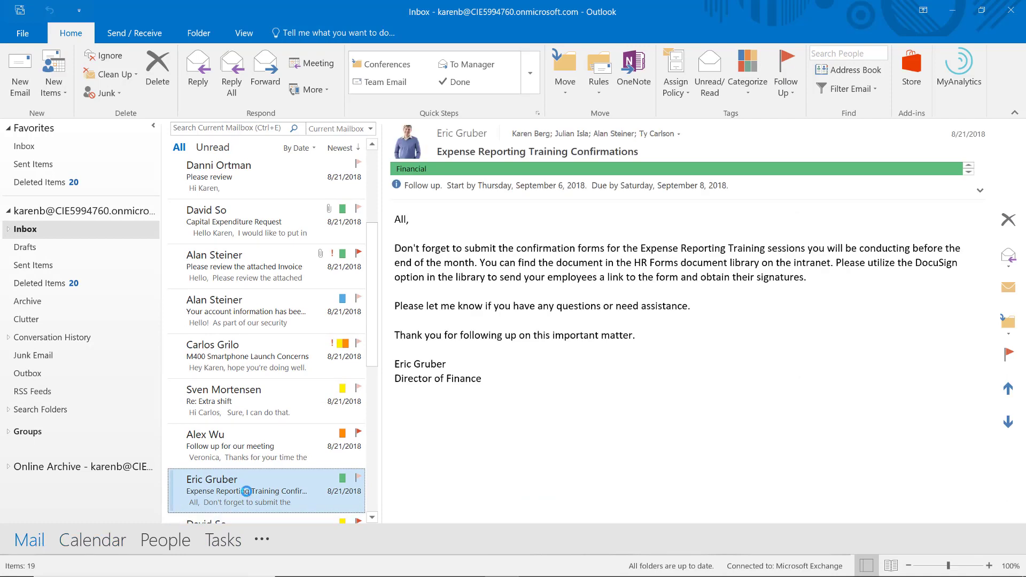
pyautogui.press('Delete')
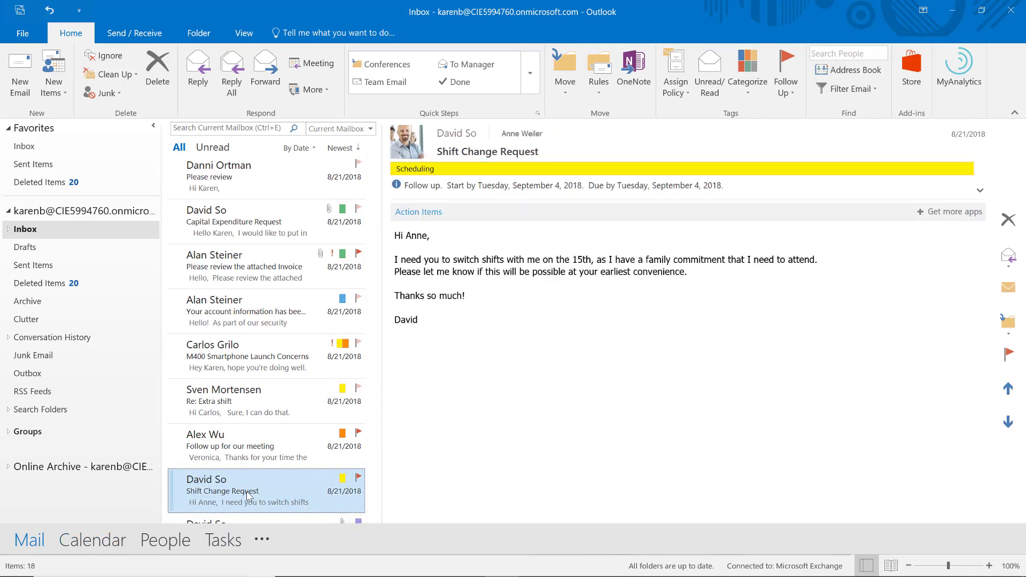